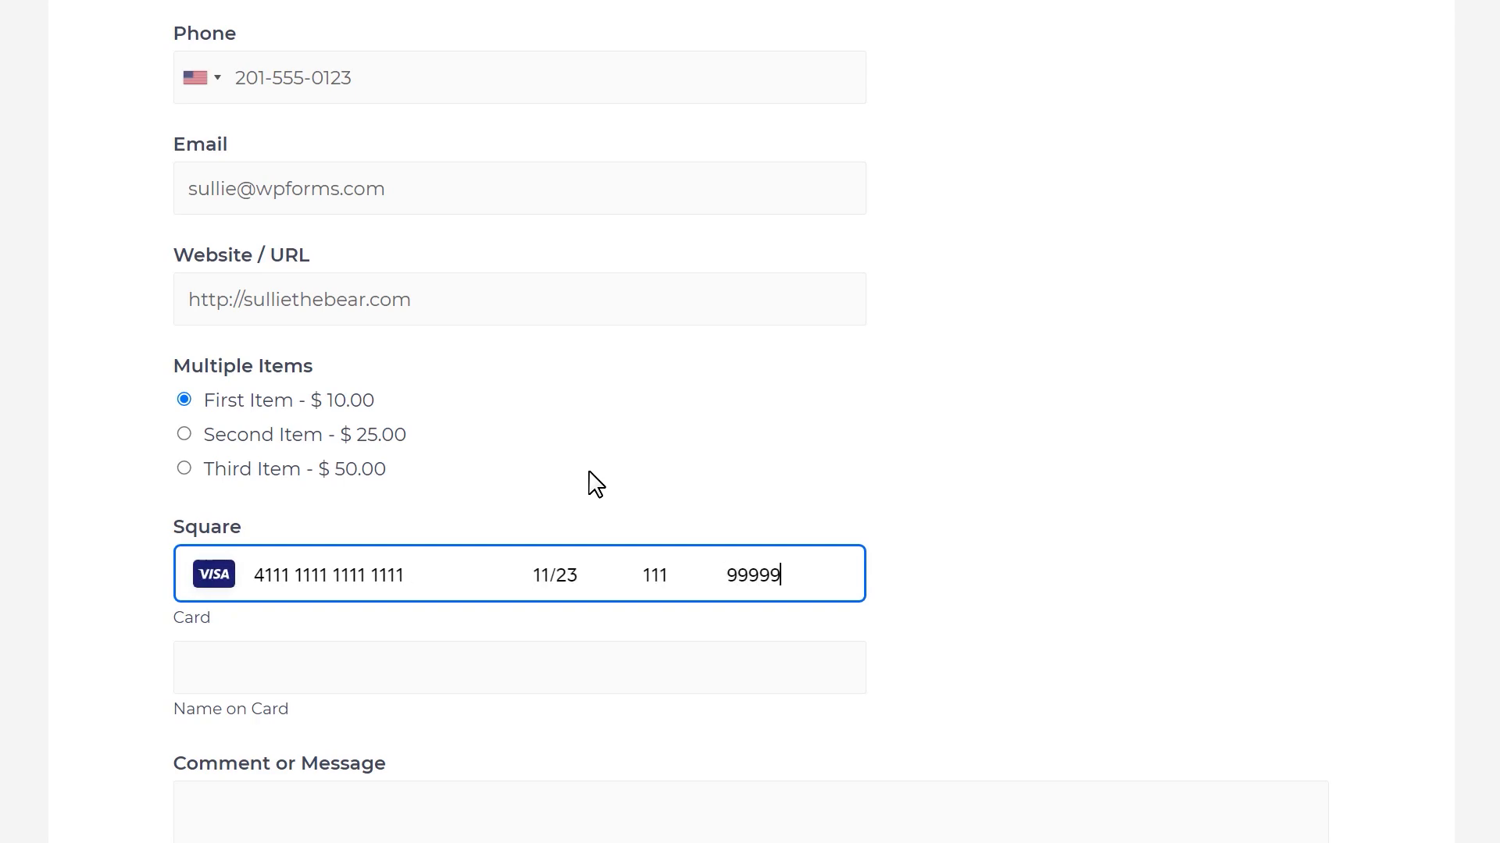
- Move from the test card details to the Name on Card field, then the Hello! comment
key("Tab")
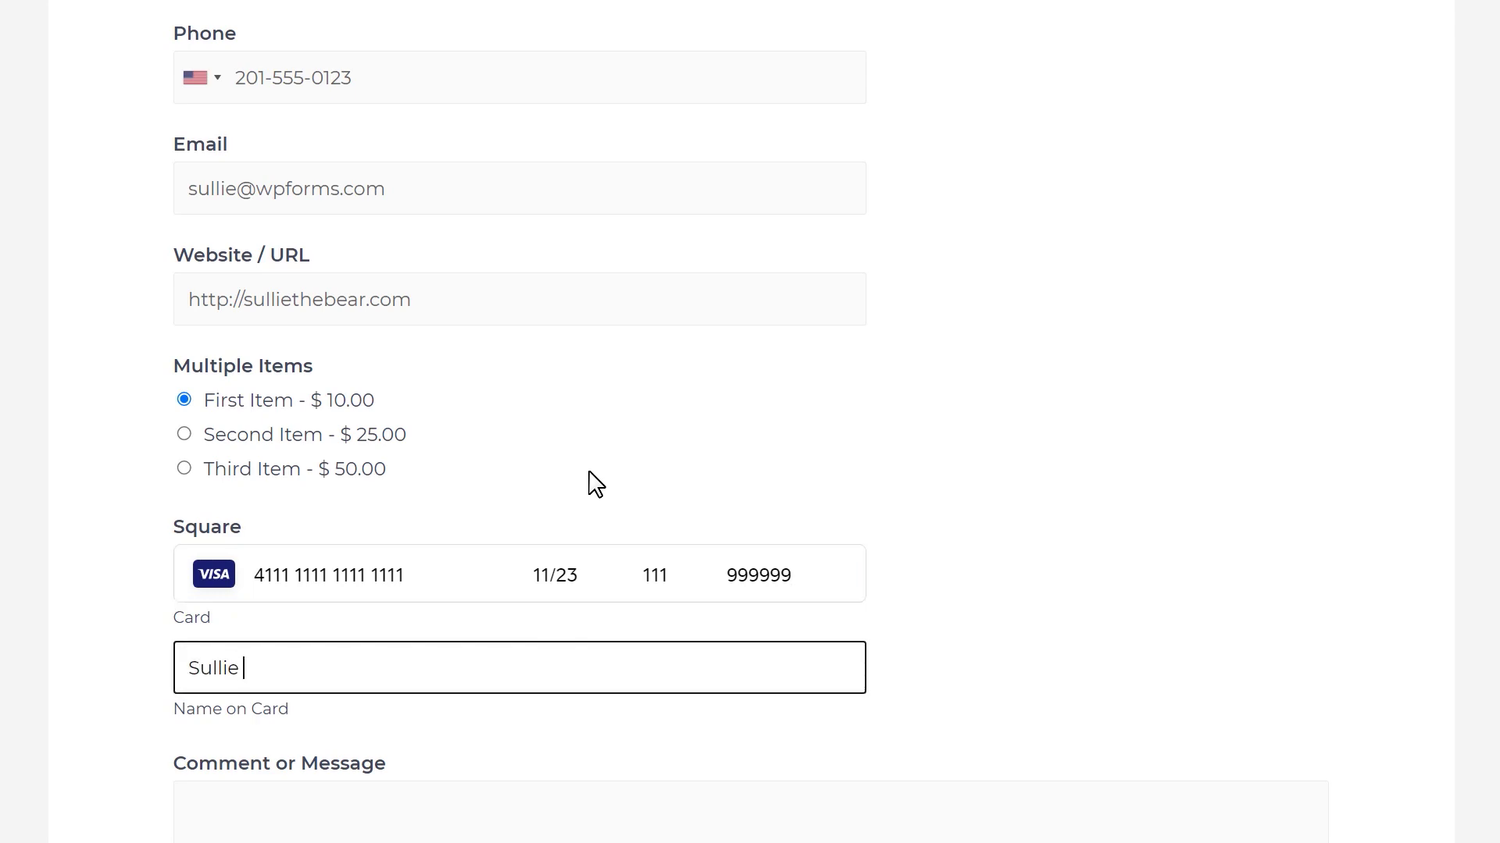
key("Tab")
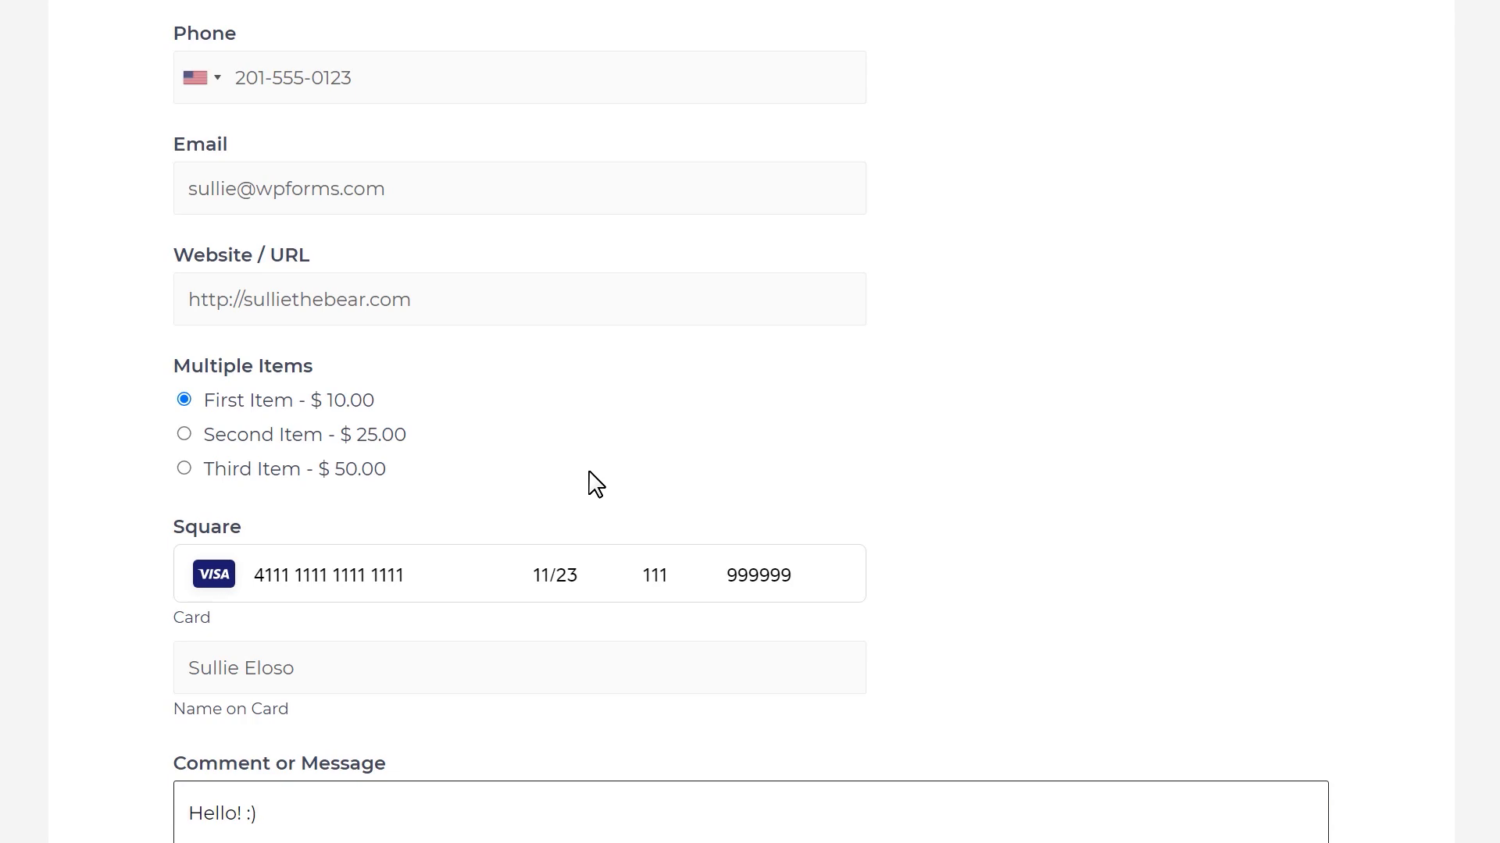
scroll(592, 483, "down", 3)
- Submit the test order and connect the site to Square in Sandbox mode
left_click(224, 621)
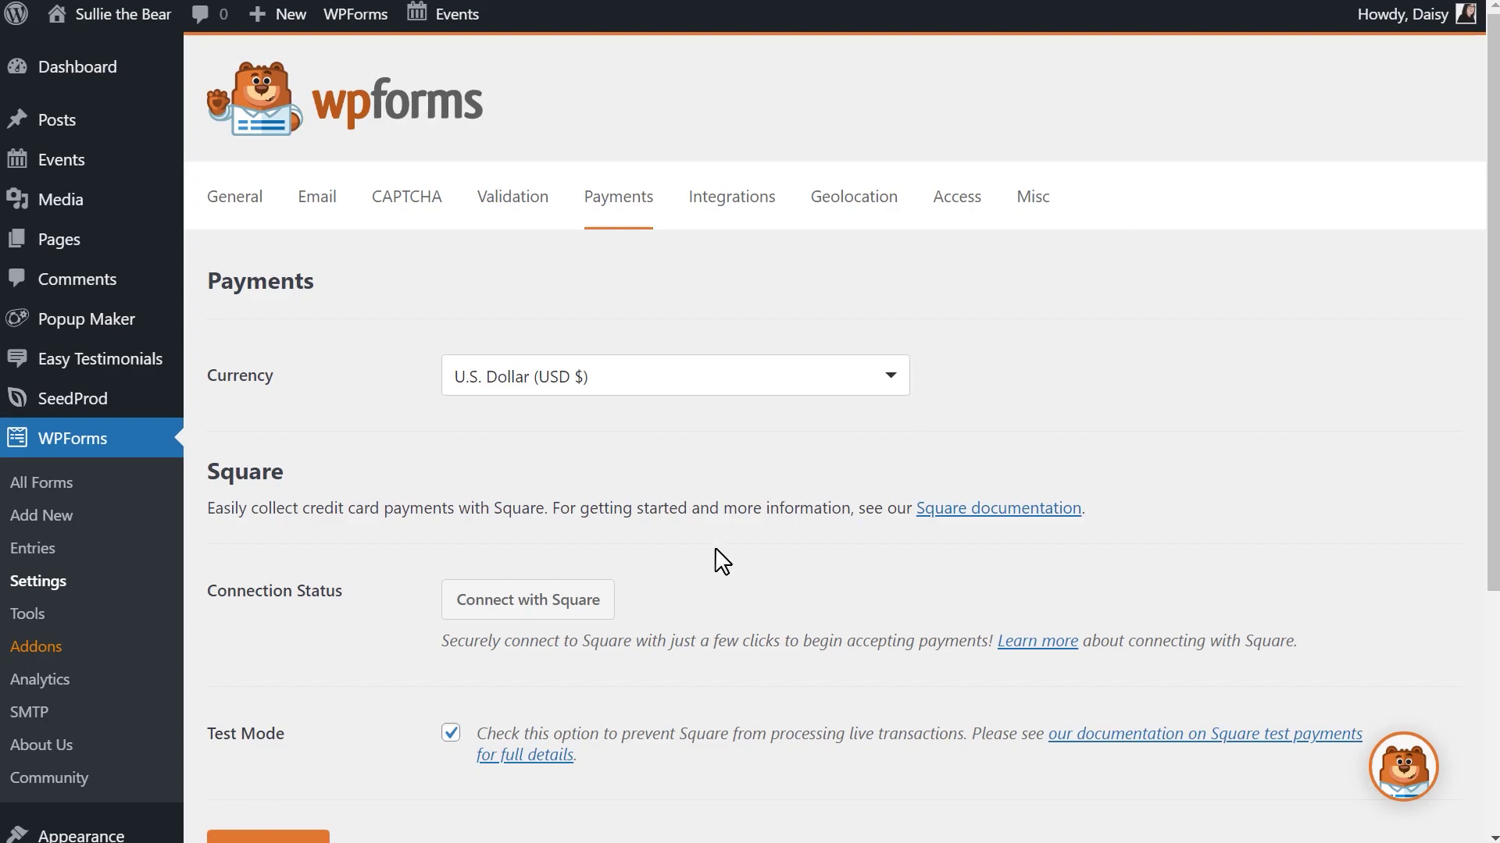
left_click(600, 610)
left_click(1276, 742)
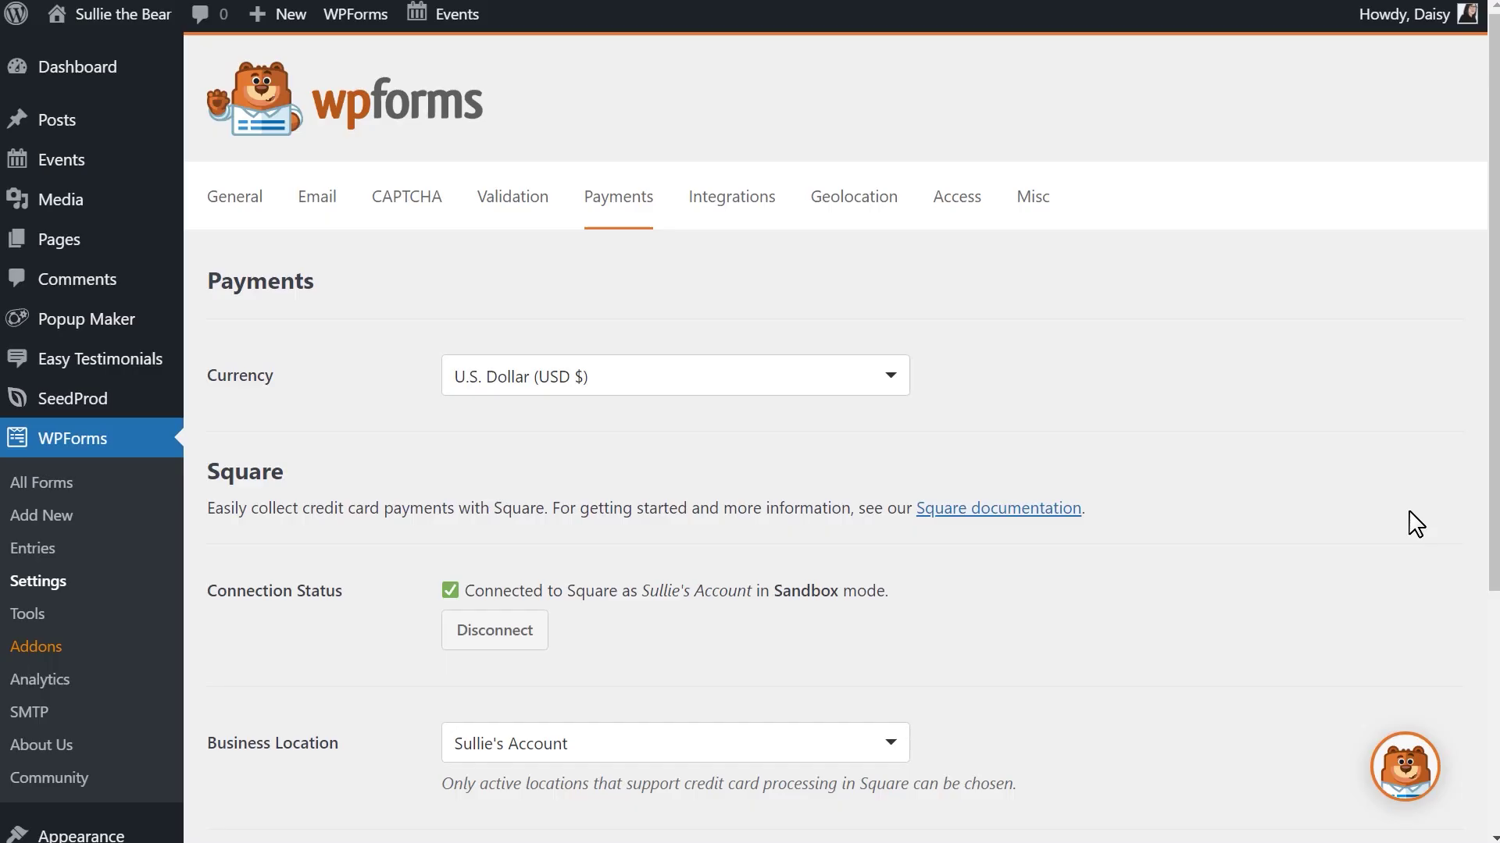
left_click(105, 513)
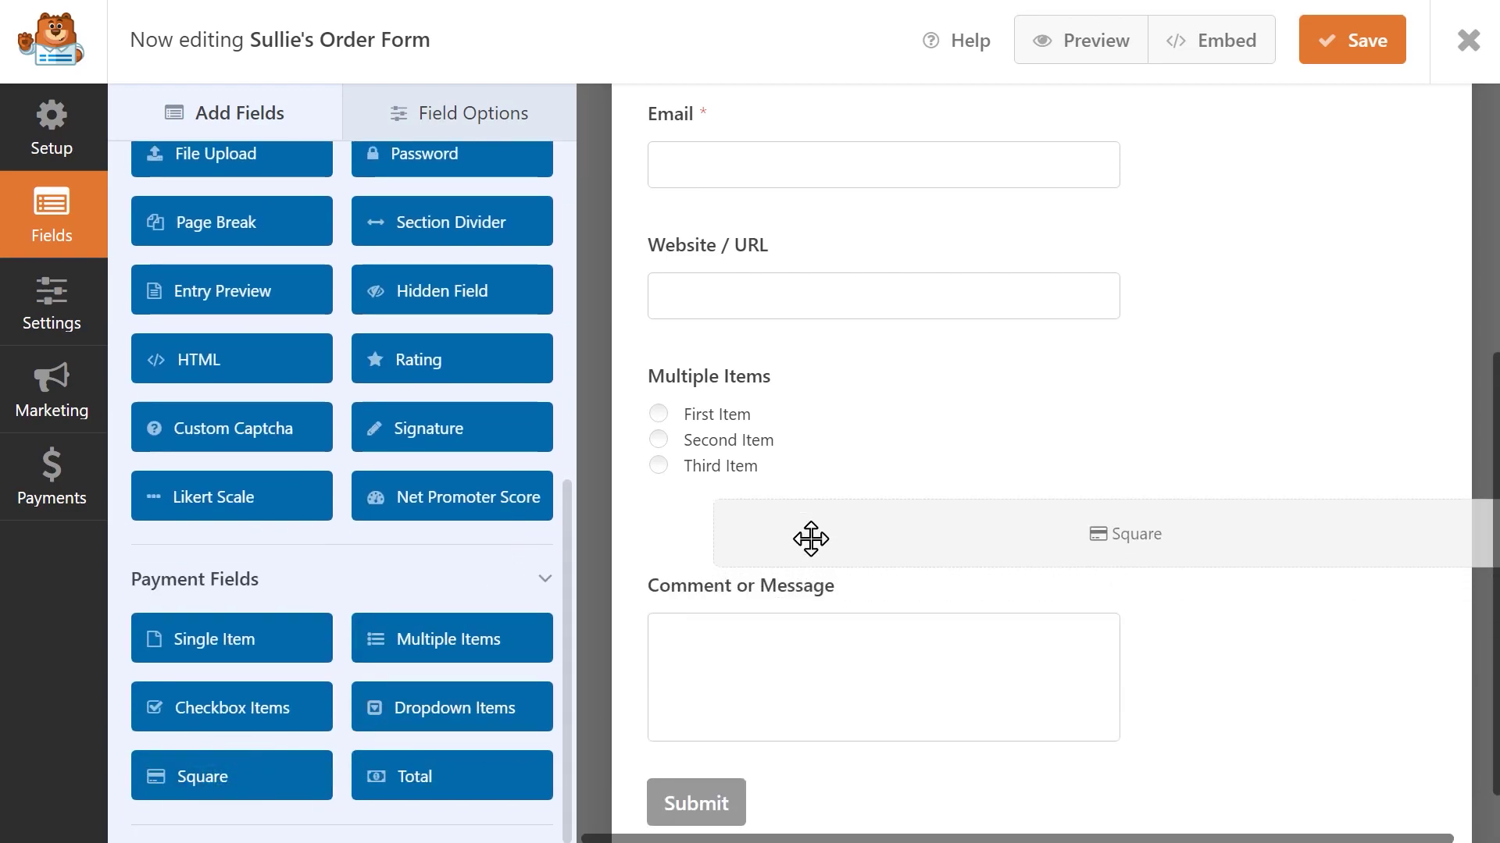
- Add a Square field above Comment or Message and turn on Square Payments, reviewing the buyer email and billing name options
left_click_drag(231, 785, 809, 539)
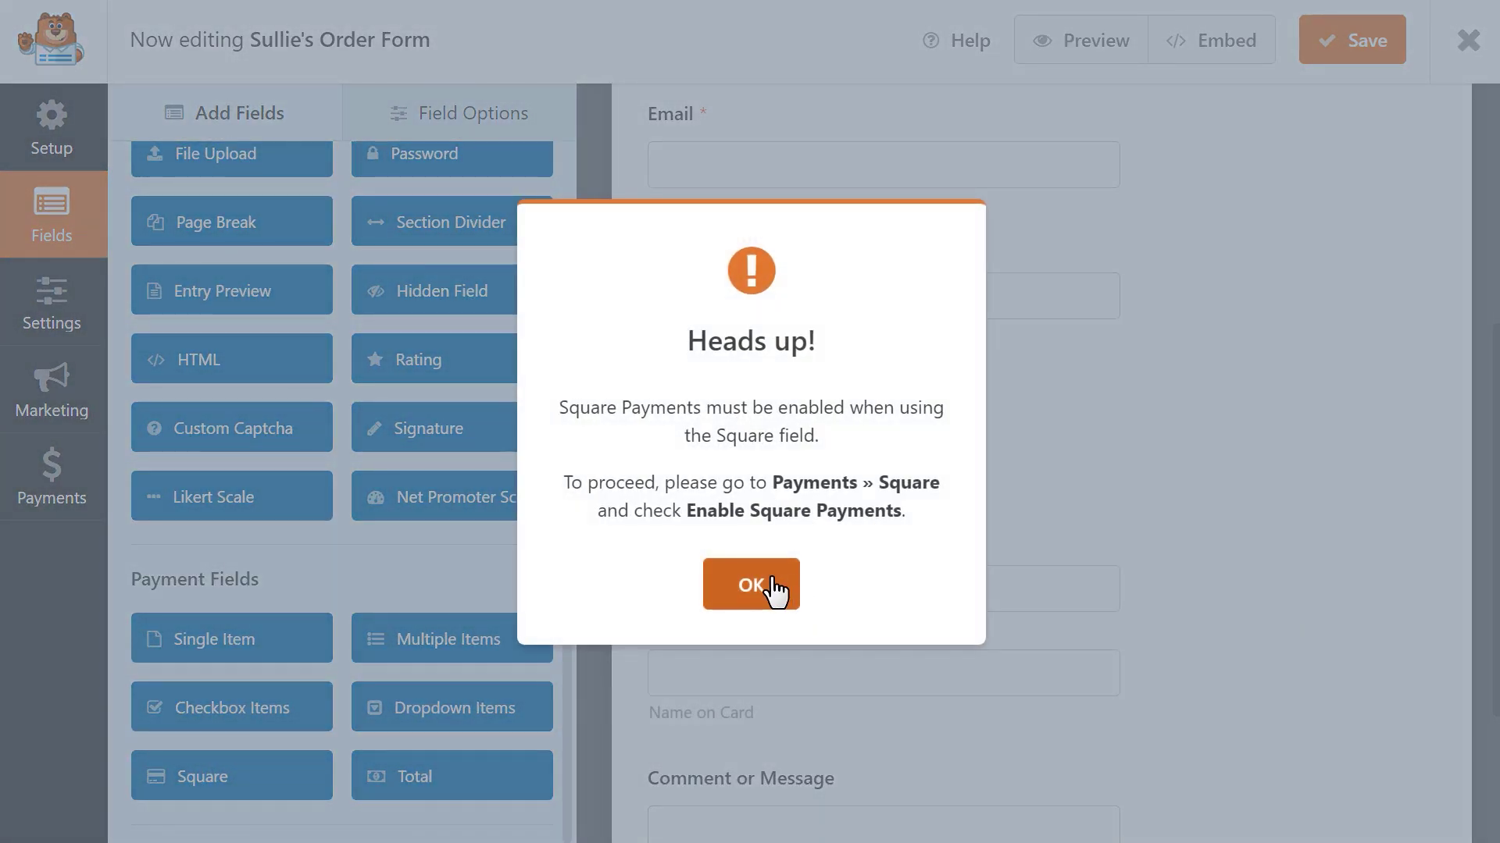
left_click(762, 569)
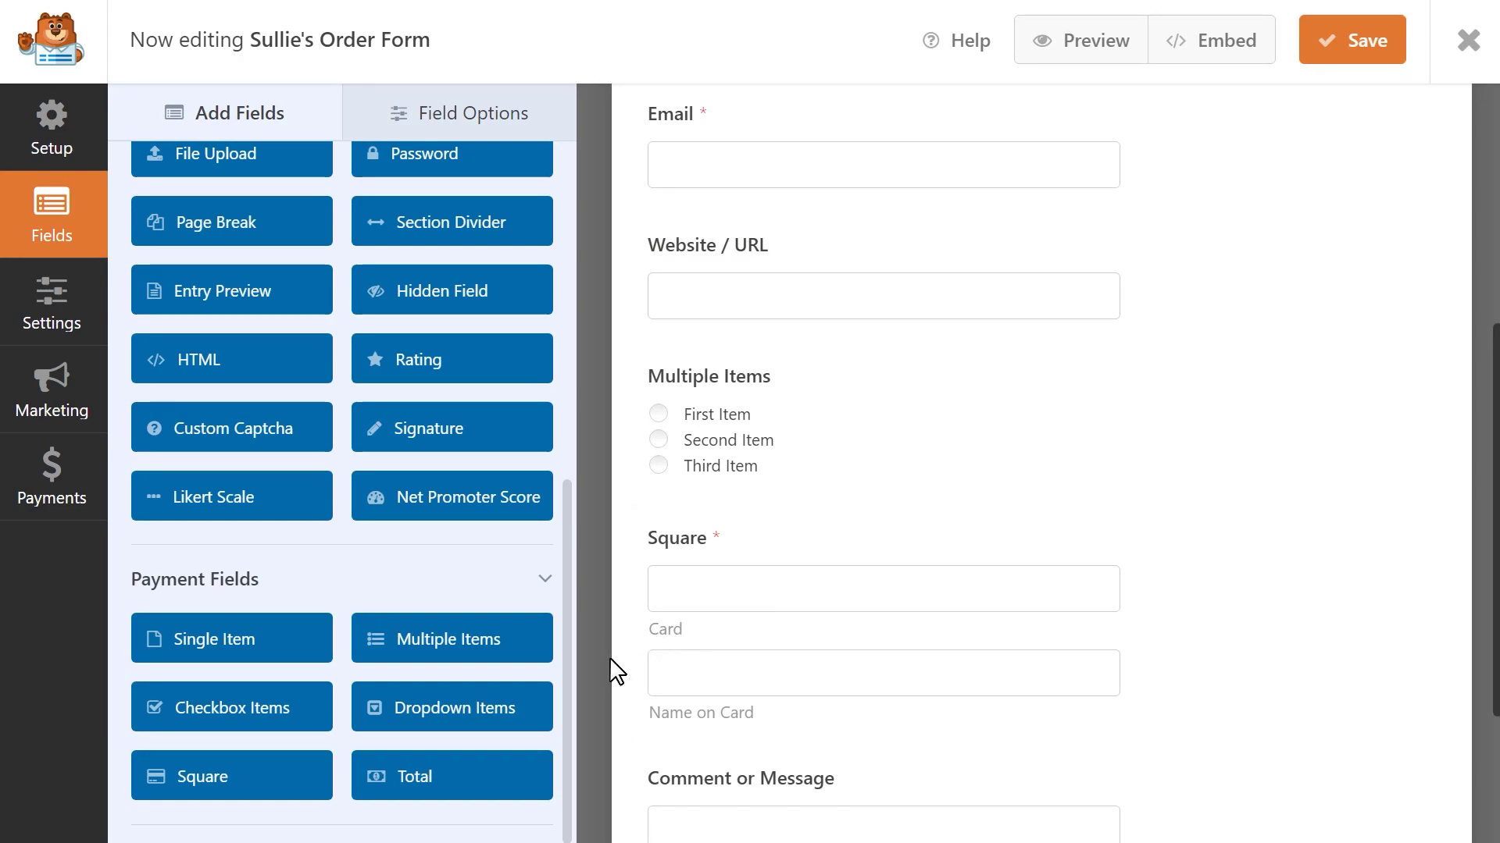
left_click(59, 492)
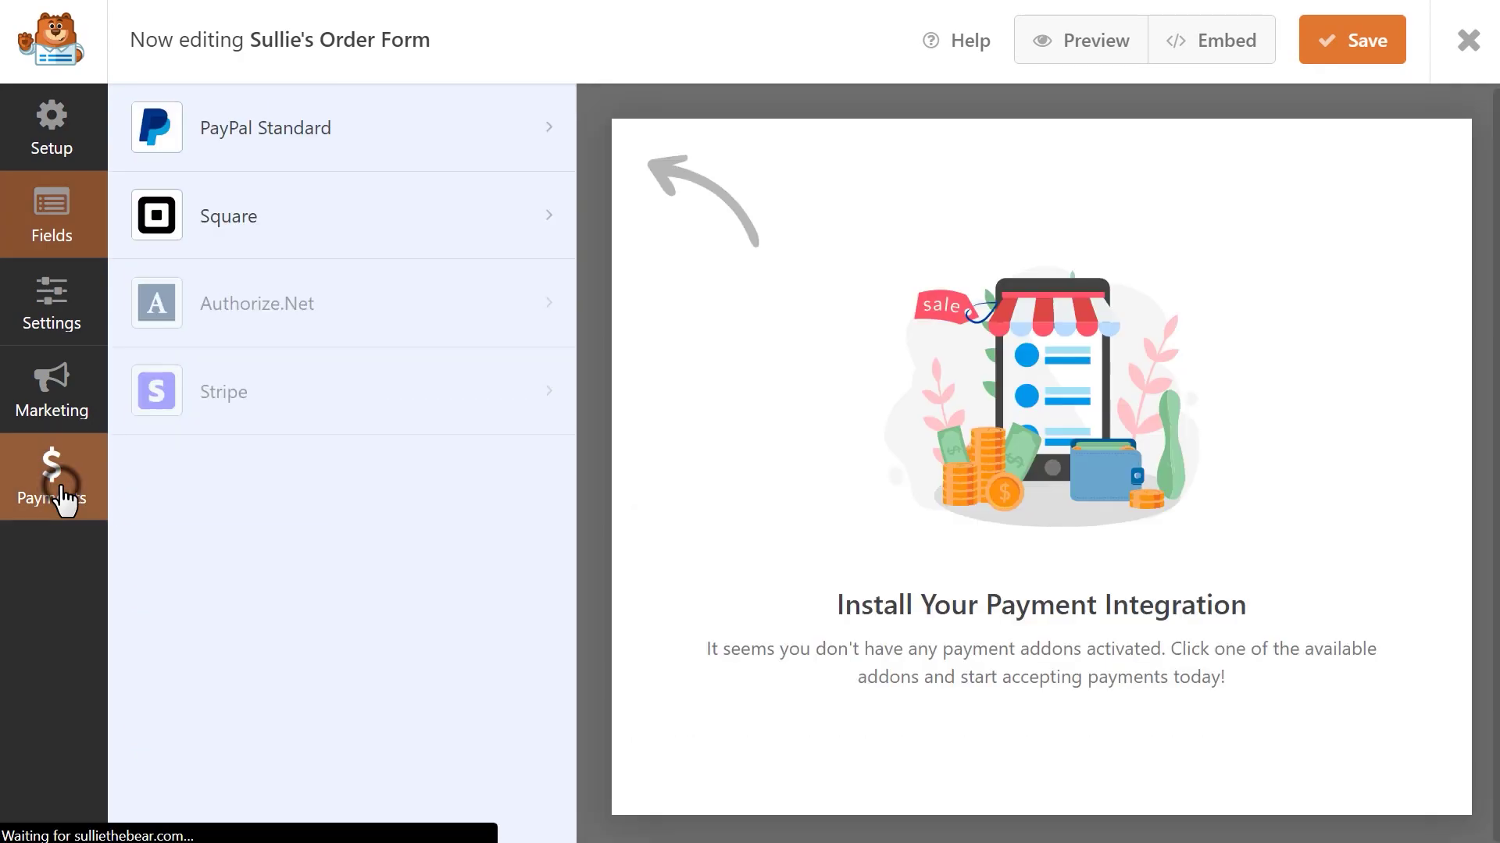
left_click(442, 234)
left_click(661, 271)
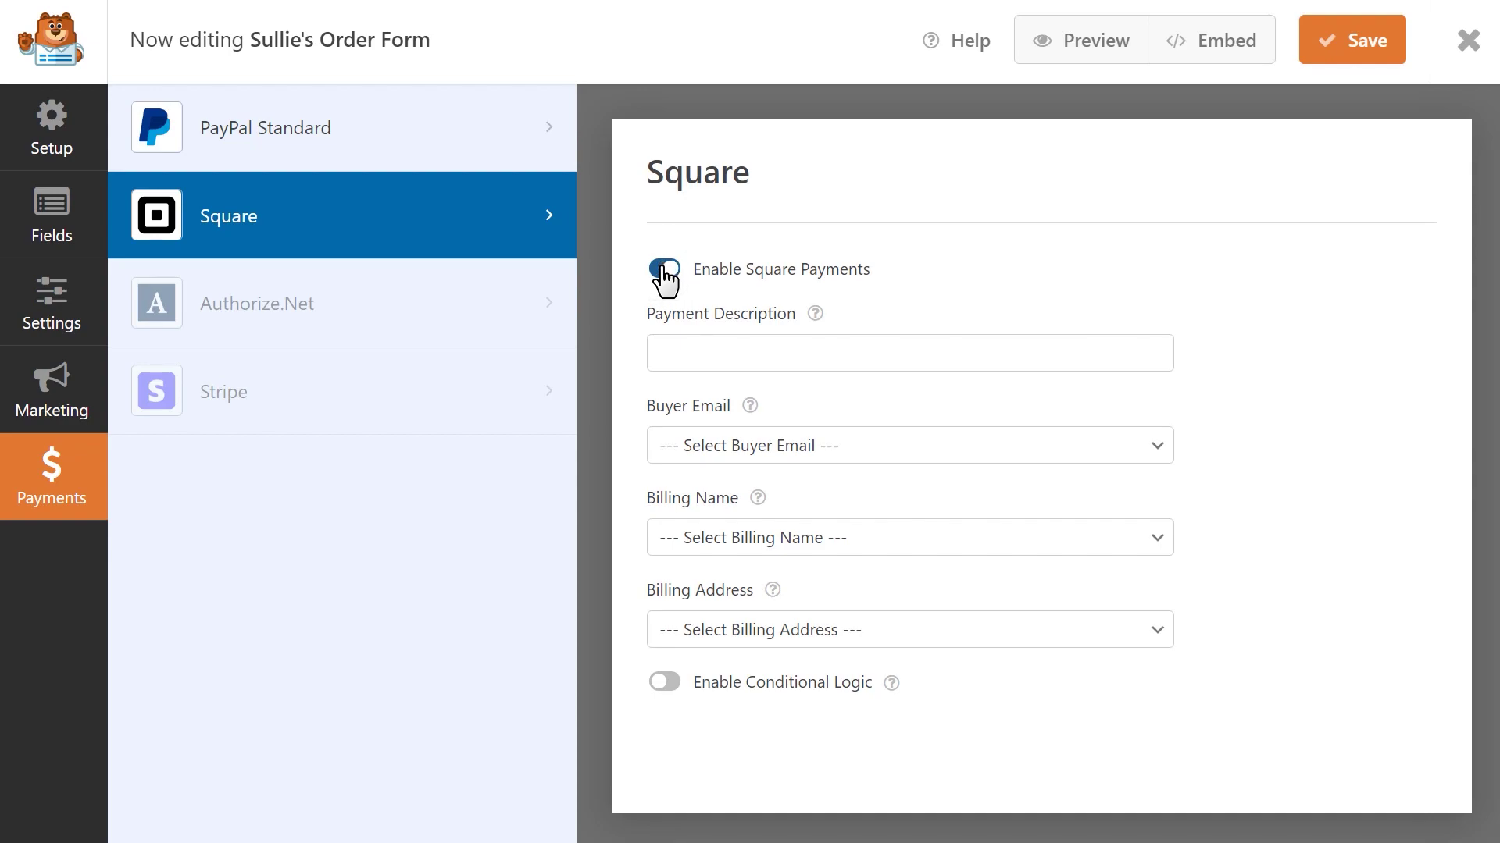
left_click(784, 459)
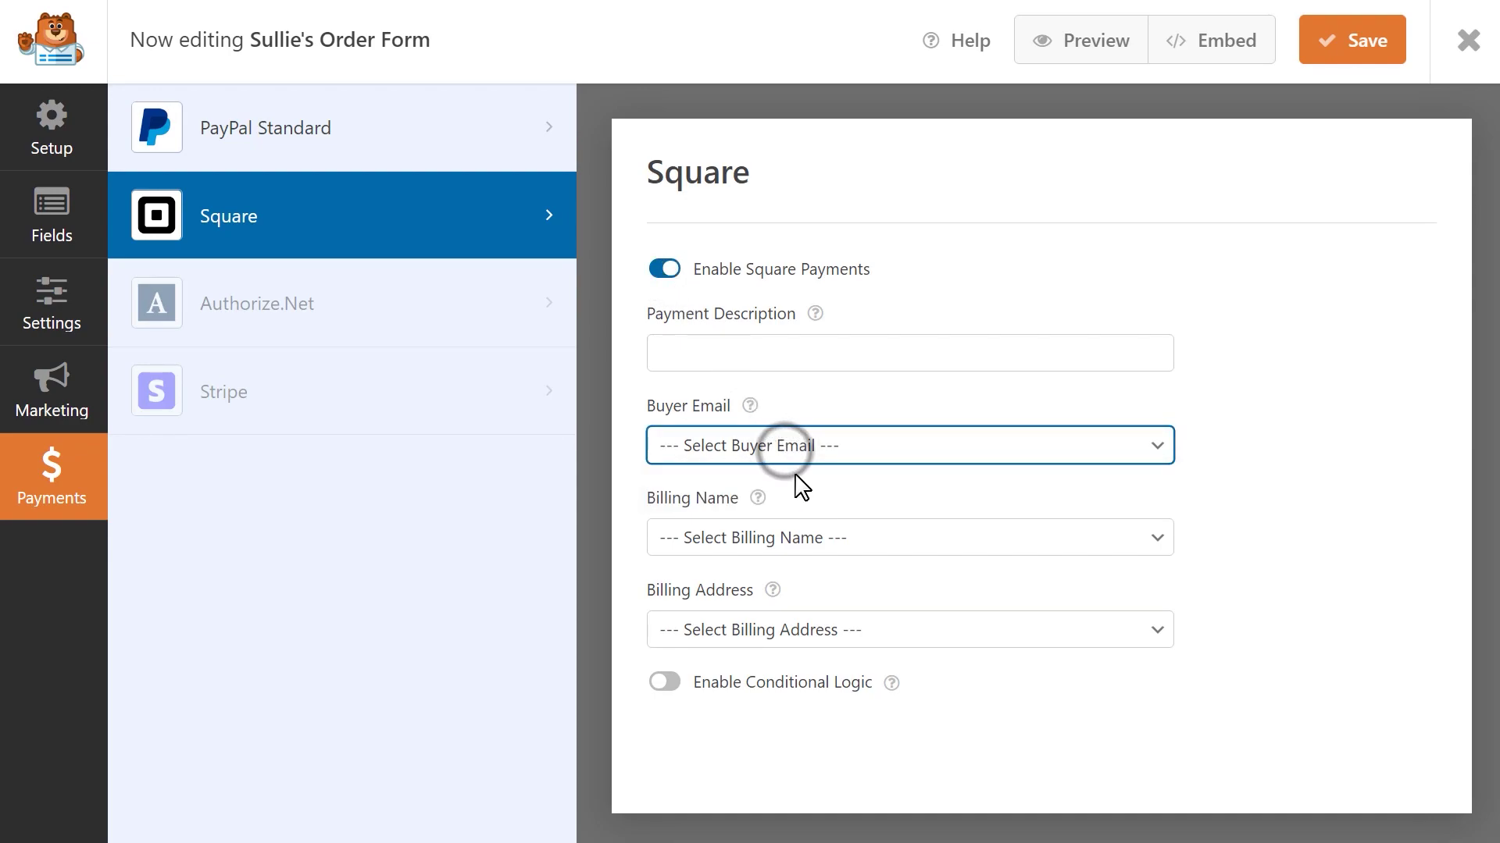
left_click(836, 539)
left_click(837, 540)
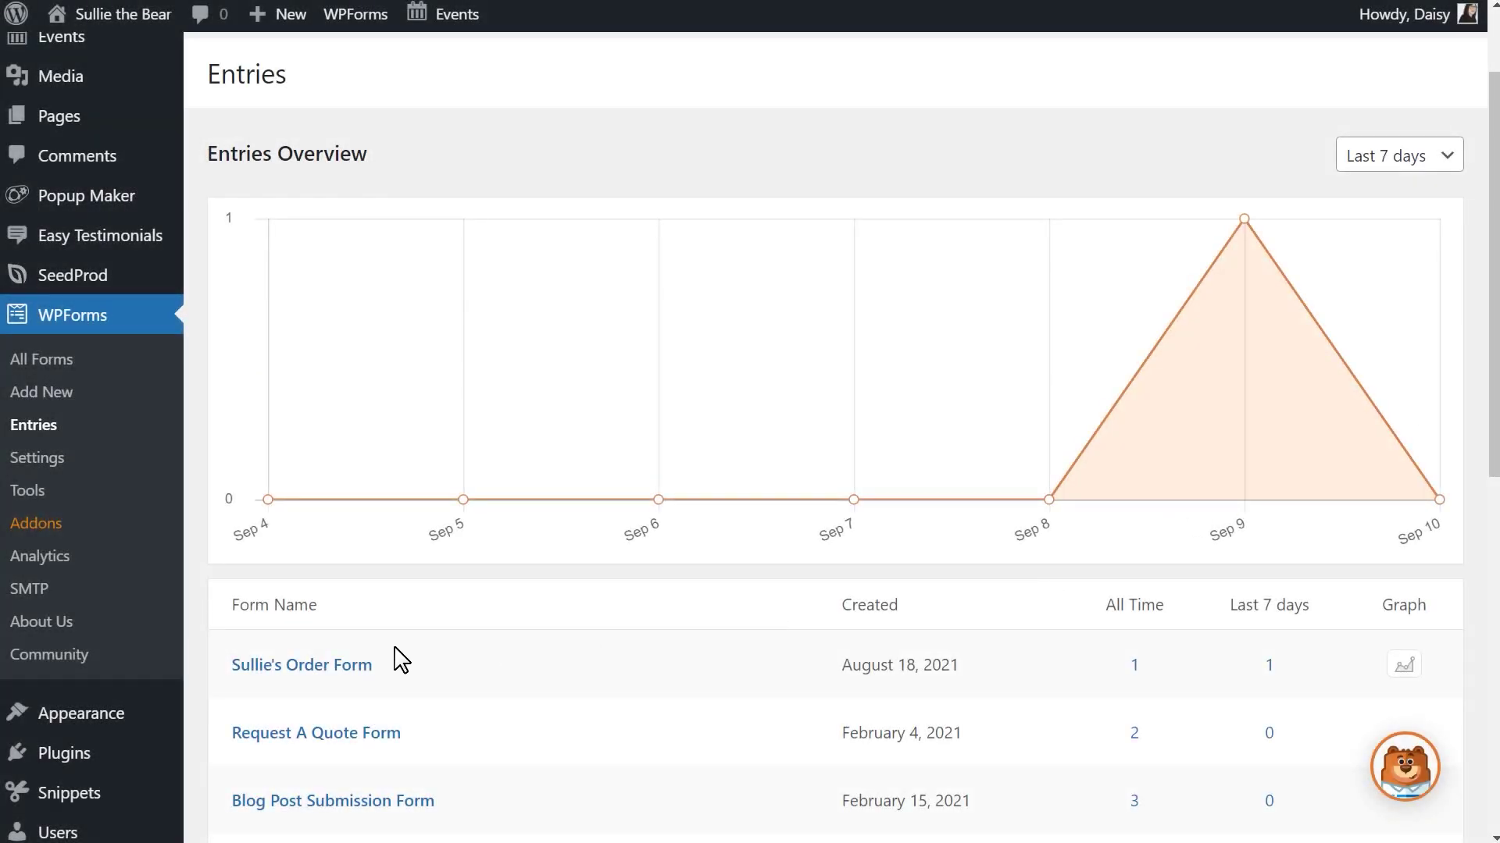
- Open Sullie's Order Form entry to see the completed $10.00 Square test payment on Visa 1111
left_click(351, 664)
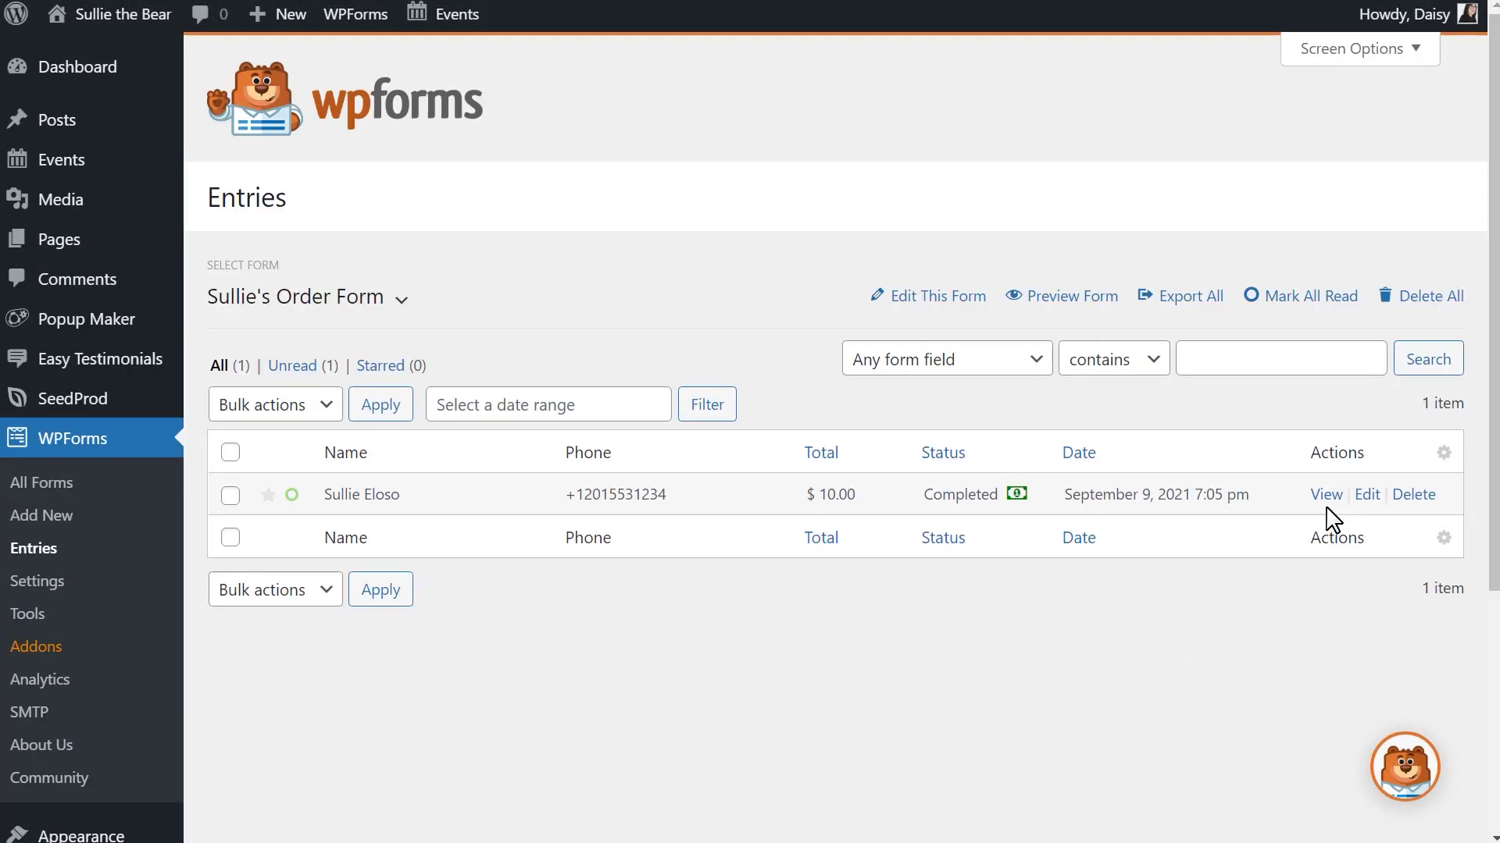
left_click(1327, 496)
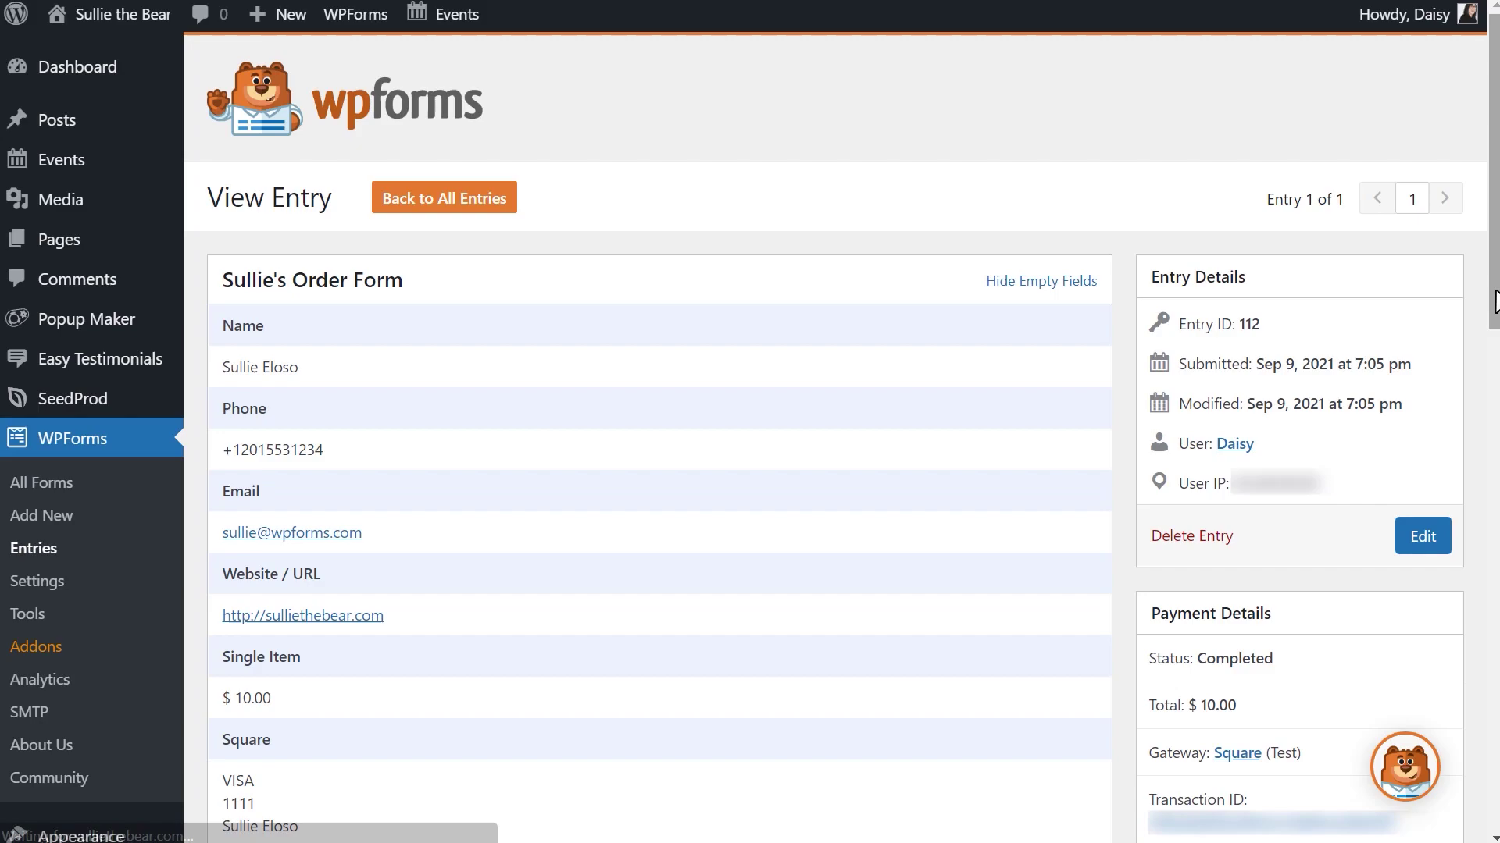
scroll(1490, 328, "down", 2)
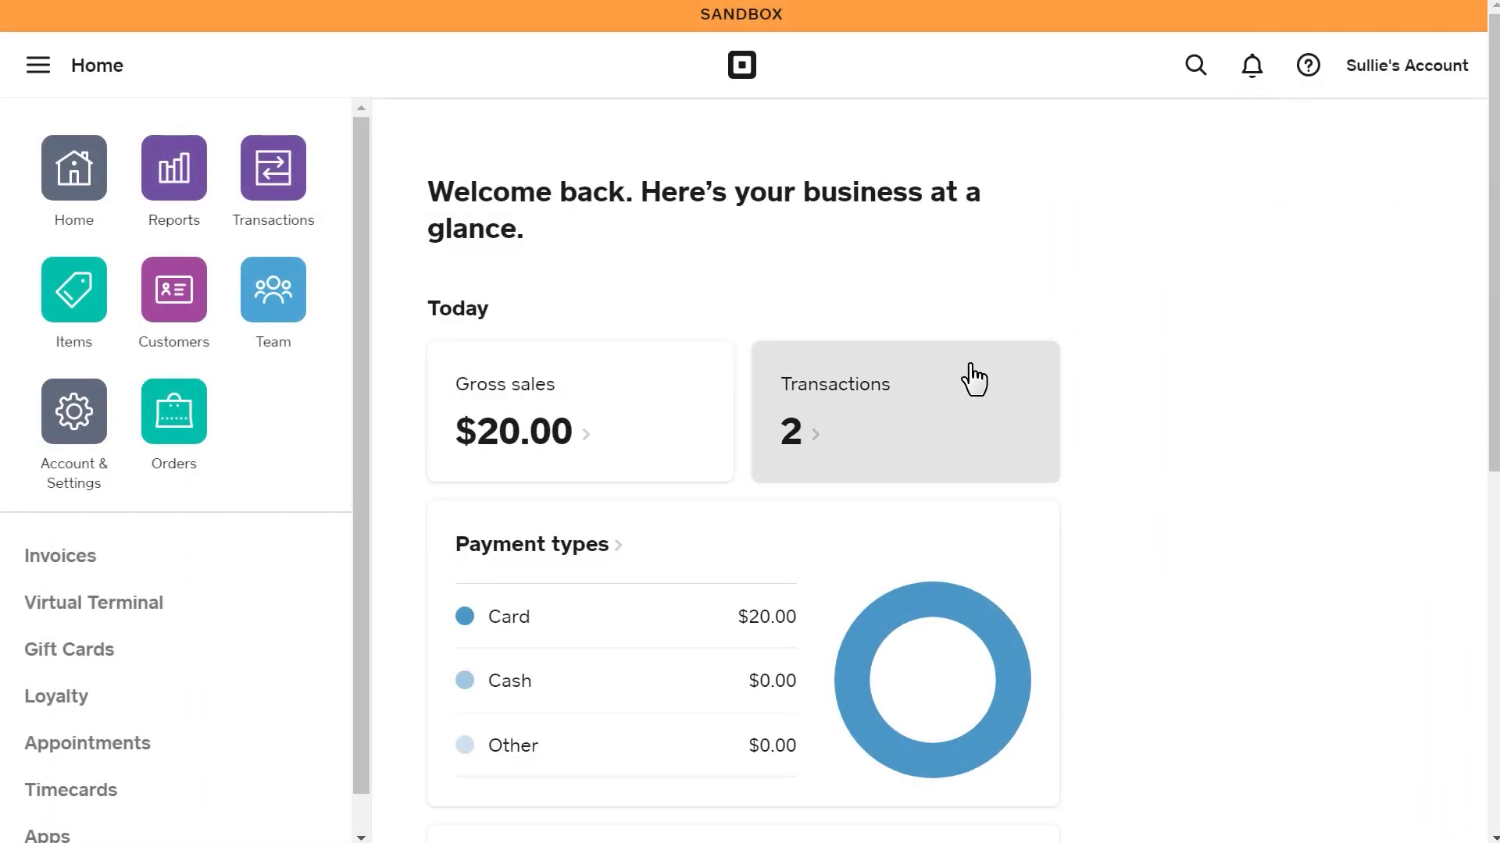
- Show the 5:36 pm $10.00 WPForms Visa 1111 transaction in Square's sandbox Transactions
left_click(955, 385)
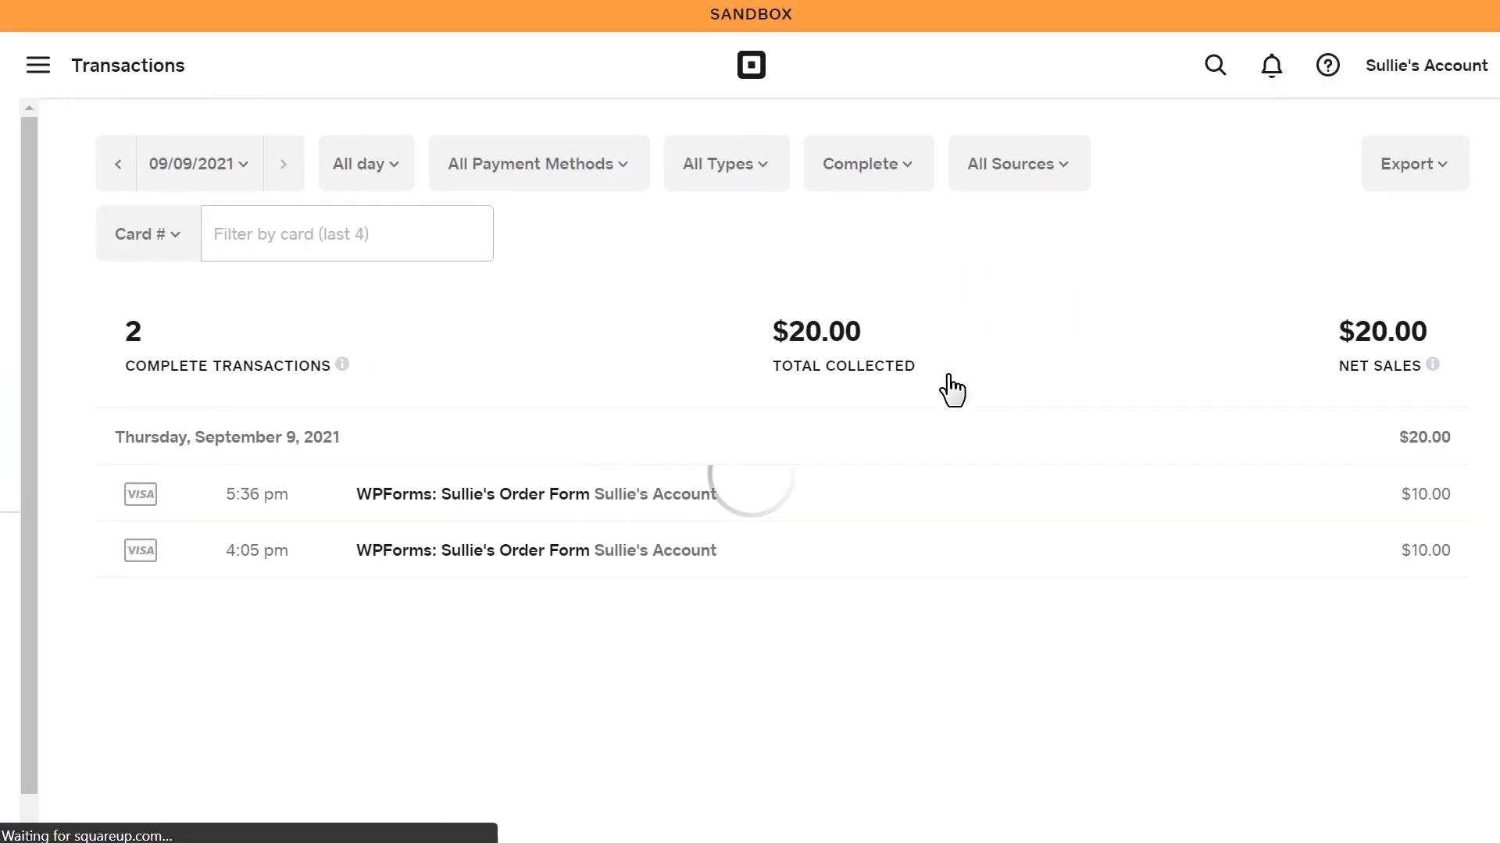
left_click(961, 503)
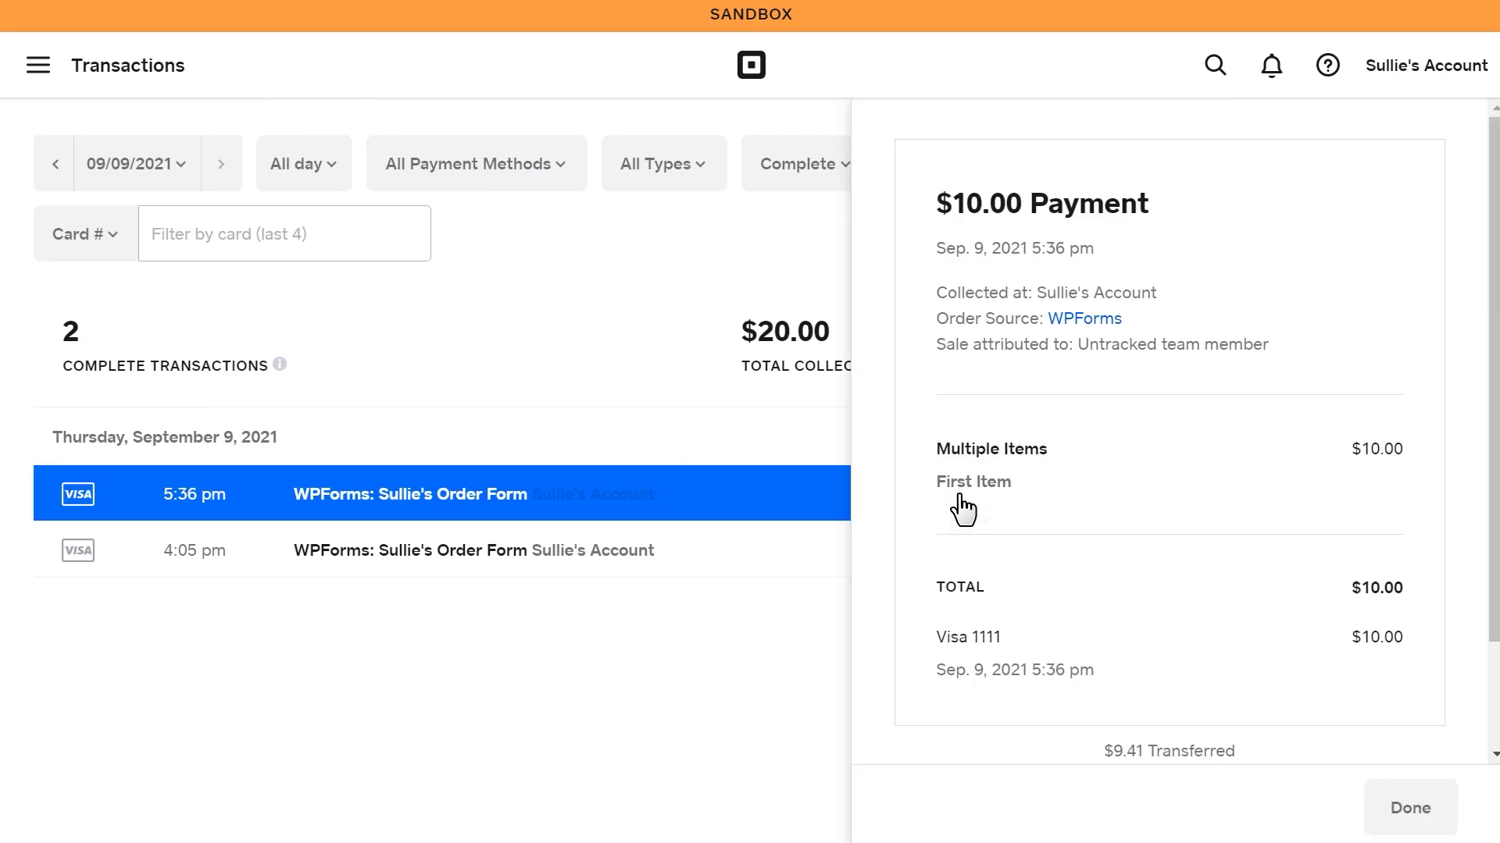